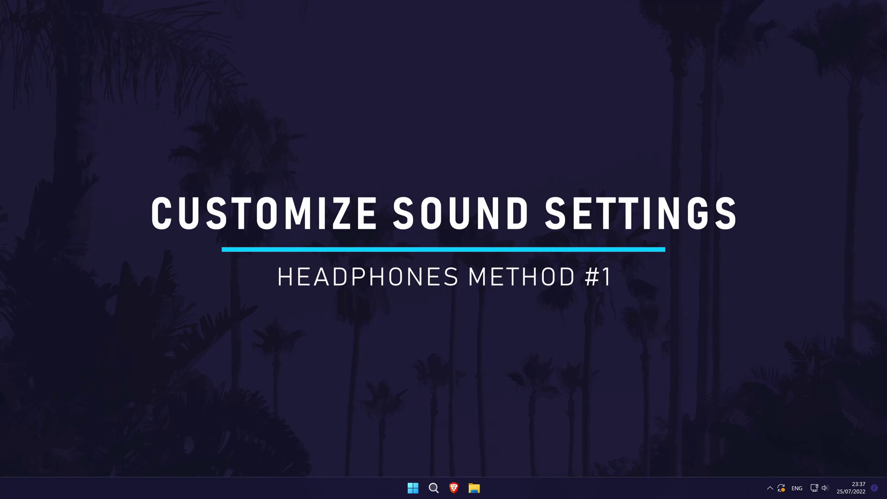
Launch the Settings app from a 'settings' search and open System › Sound
left_click(433, 490)
type("settings")
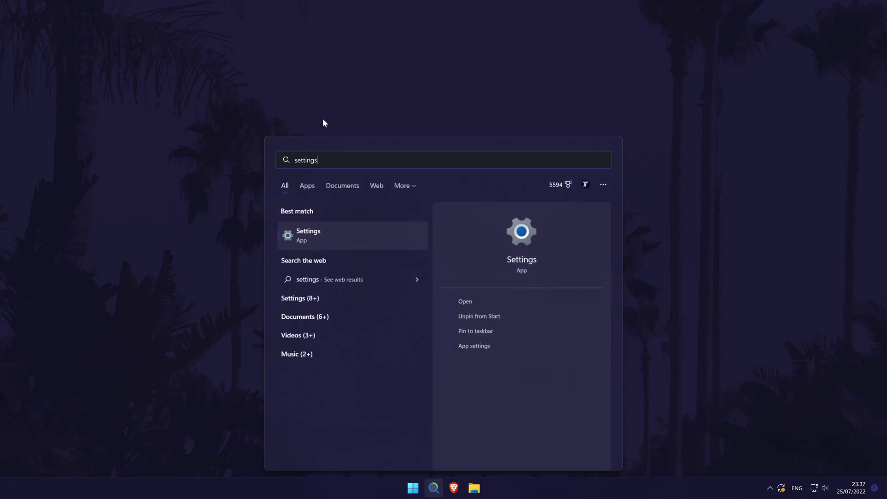
left_click(322, 234)
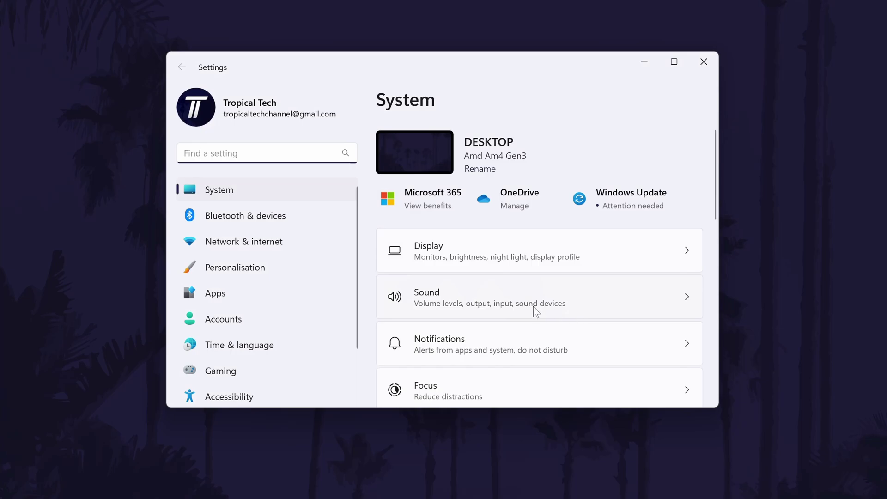
left_click(630, 309)
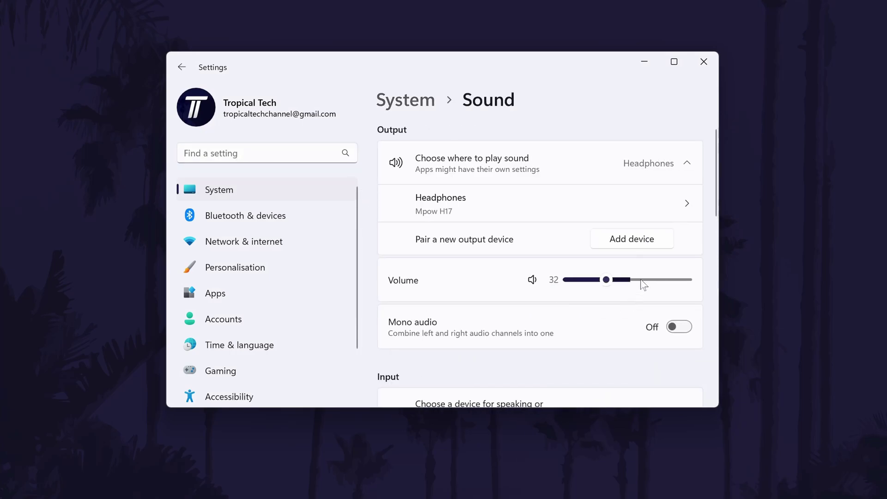
Open the Mpow H17 headphone properties and keep the format at 2 channels, 16 bit, 44100 Hz (CD Quality)
left_click(448, 208)
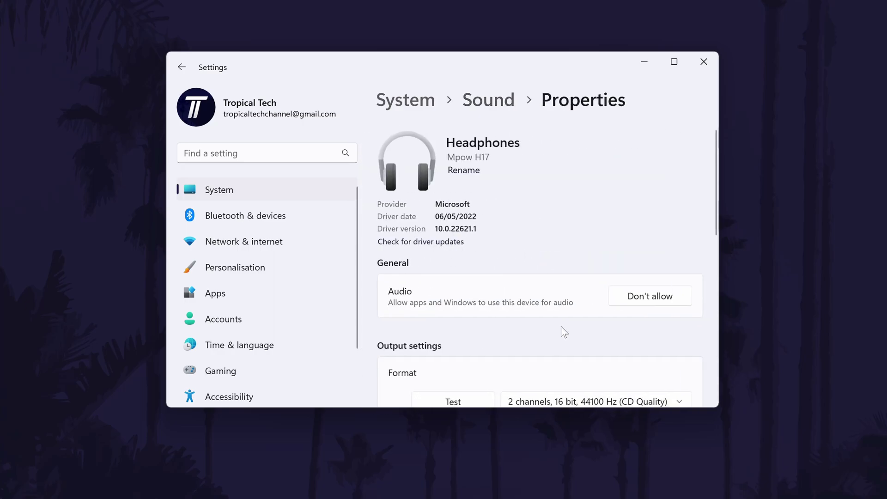
scroll(527, 190, "down", 5)
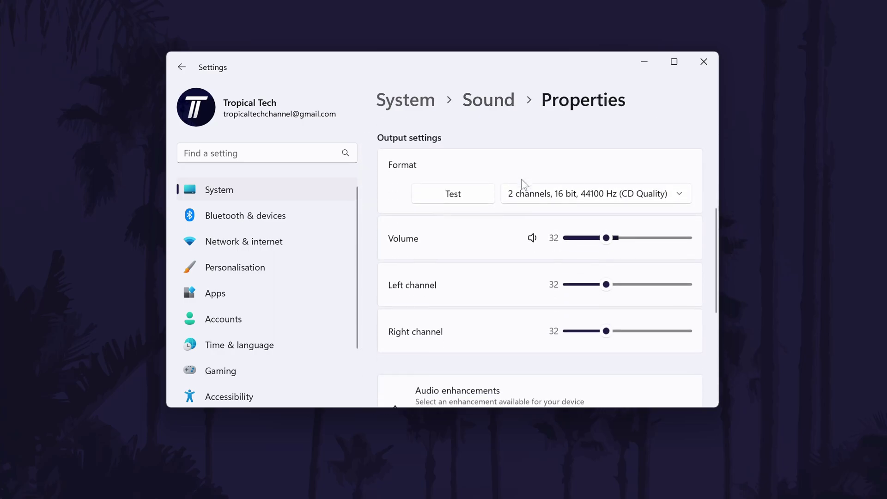
left_click(565, 185)
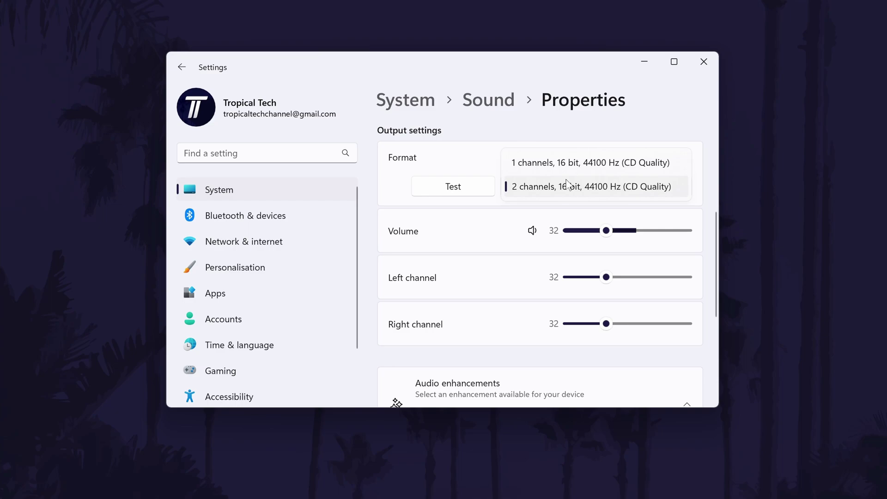
left_click(671, 191)
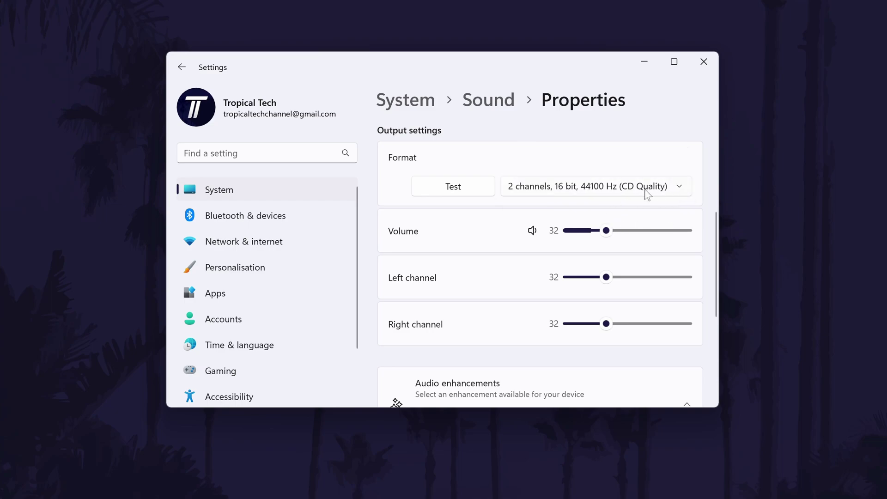
left_click(650, 194)
left_click(640, 211)
Keep audio enhancements on Device Default Effects and leave spatial audio Off
scroll(556, 242, "down", 3)
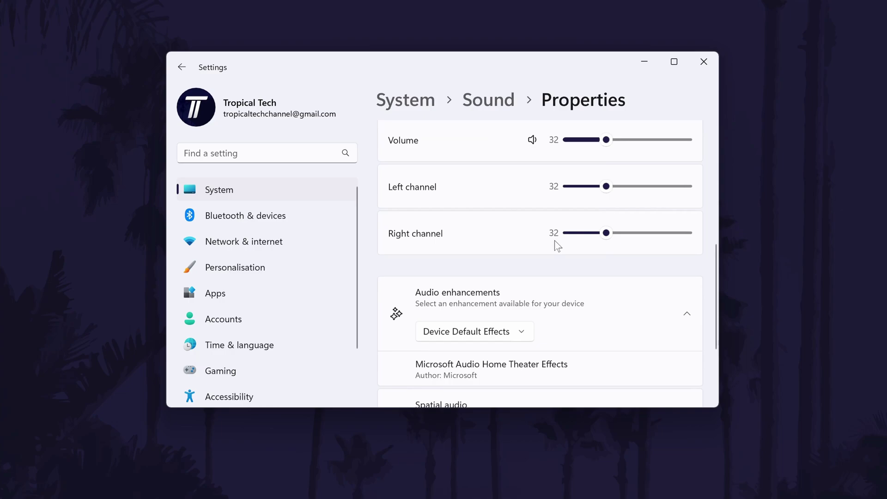
scroll(557, 245, "down", 1)
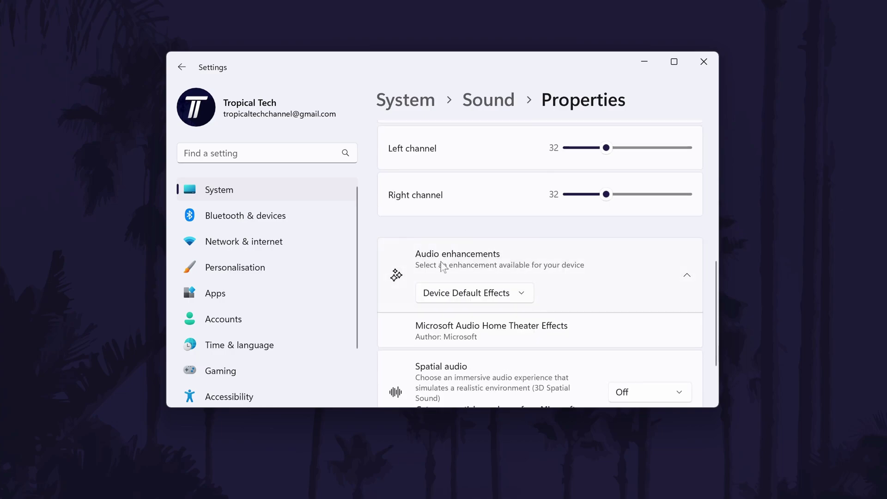
left_click(495, 295)
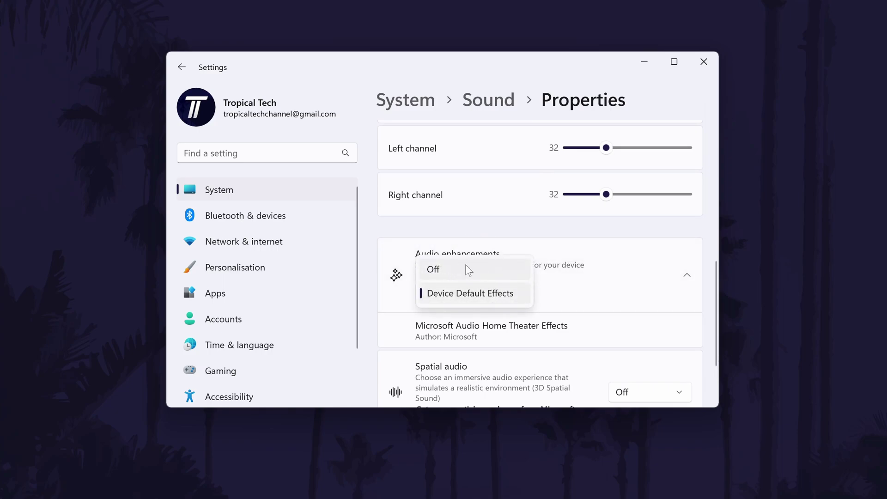
left_click(465, 294)
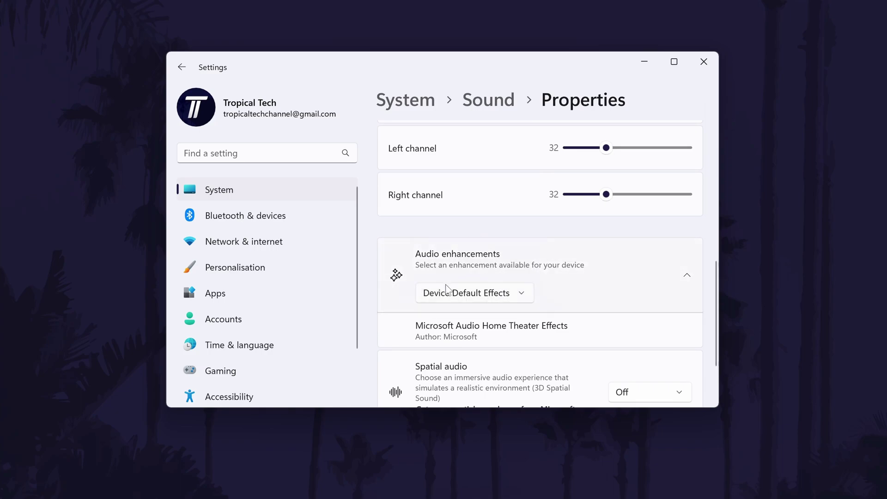
scroll(575, 310, "down", 2)
left_click(652, 315)
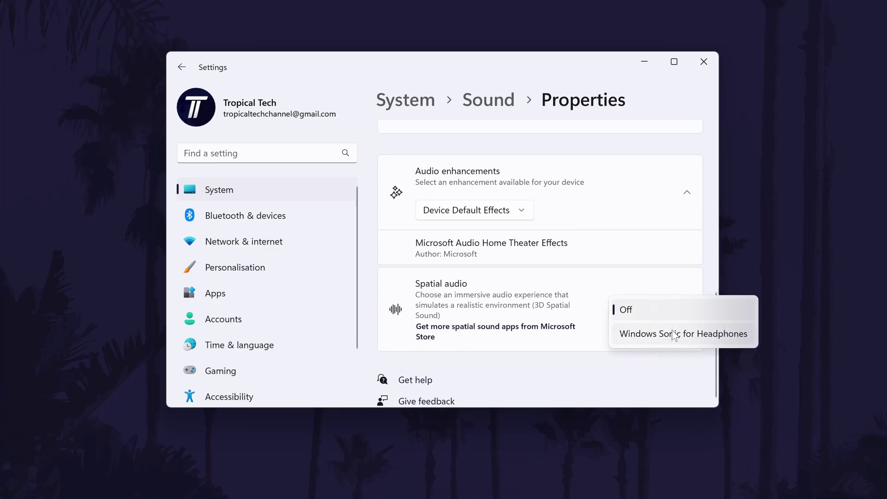
left_click(625, 368)
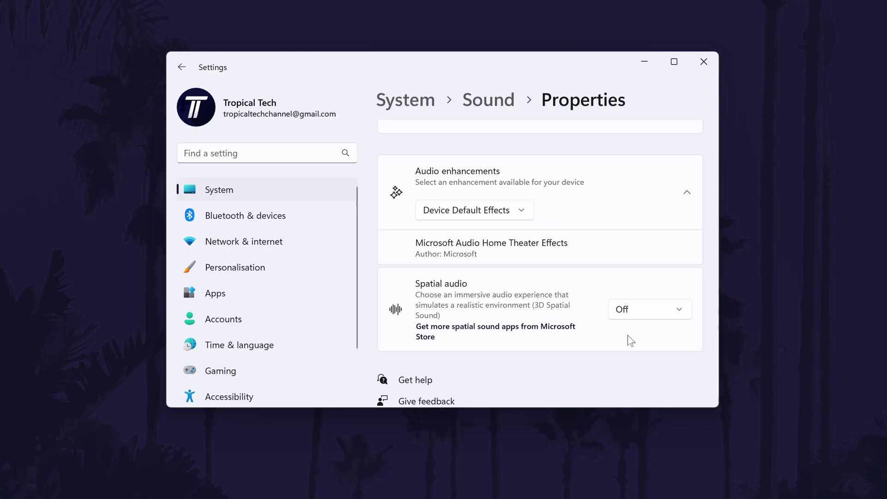
Return to Sound, open More sound settings, and open the Headphones playback device properties
left_click(484, 112)
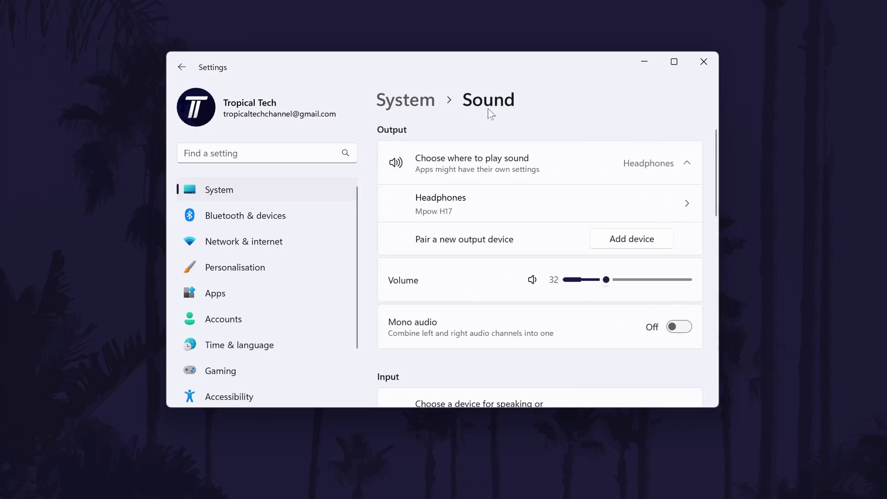
scroll(546, 203, "down", 10)
scroll(546, 205, "down", 5)
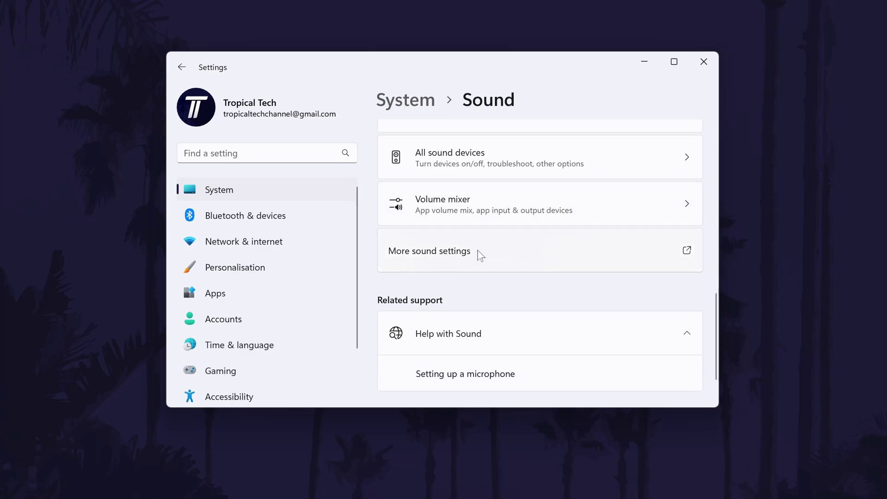
left_click(481, 256)
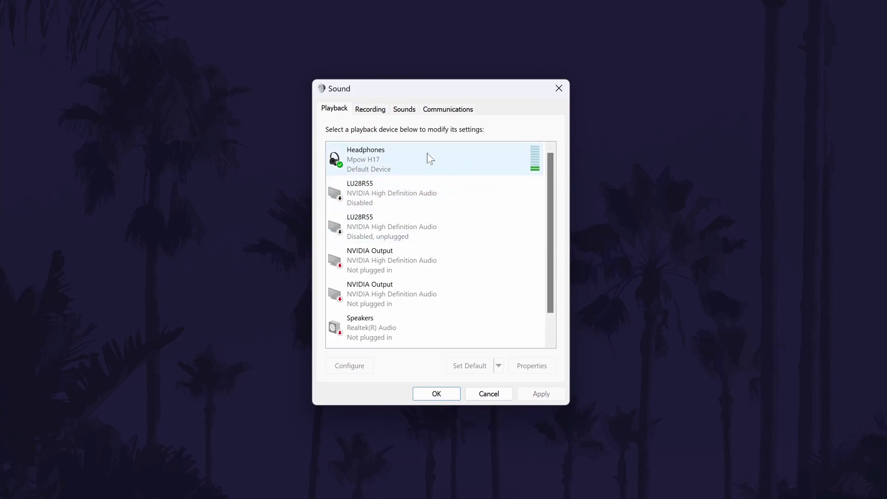
double_click(408, 158)
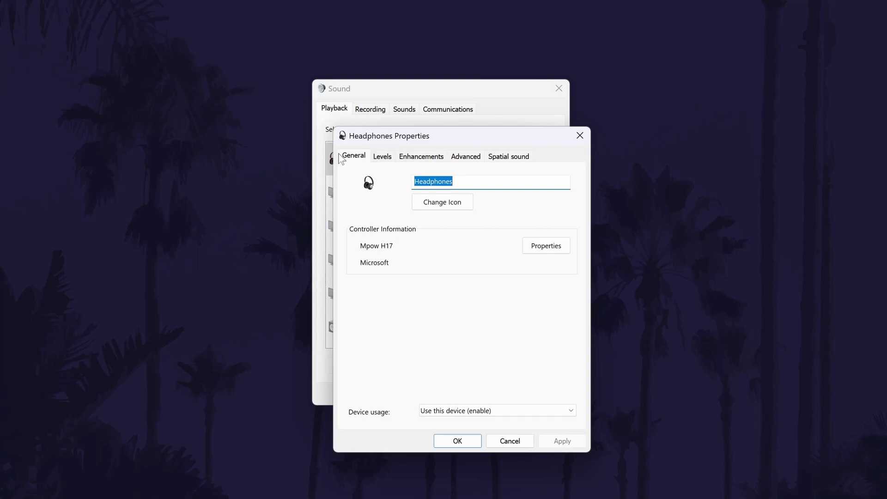
Review the headphone levels, then toggle Bass Boost in Enhancements, leaving it enabled
left_click(383, 159)
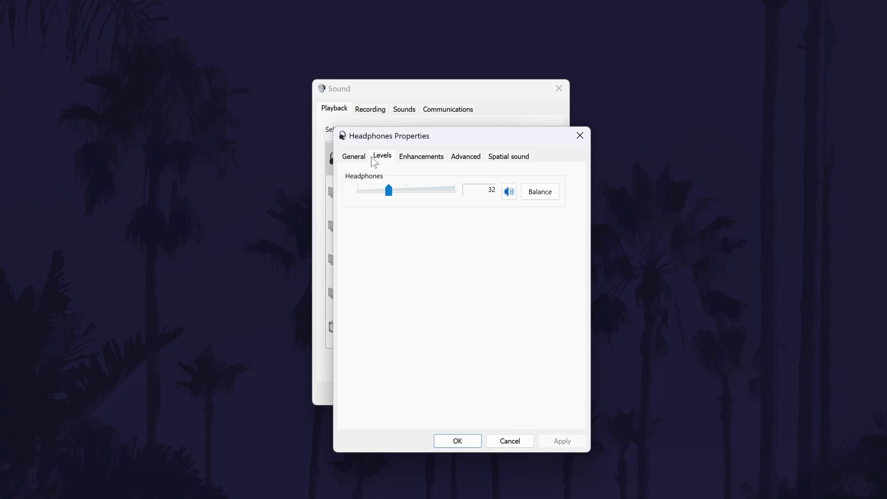
left_click(432, 159)
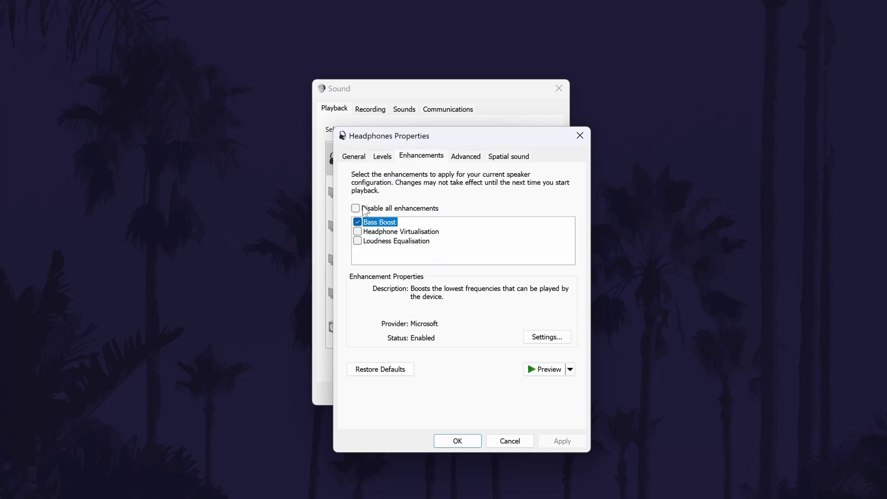
left_click(358, 223)
left_click(358, 221)
left_click(359, 221)
left_click(361, 224)
left_click(358, 222)
left_click(425, 257)
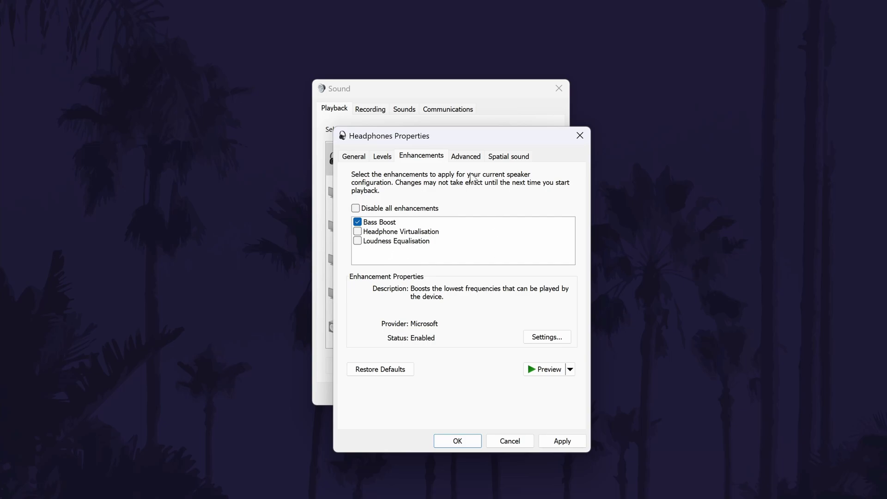
Keep the default format unchanged in Advanced and leave the spatial sound format Off
left_click(469, 157)
left_click(440, 224)
left_click(511, 222)
left_click(508, 157)
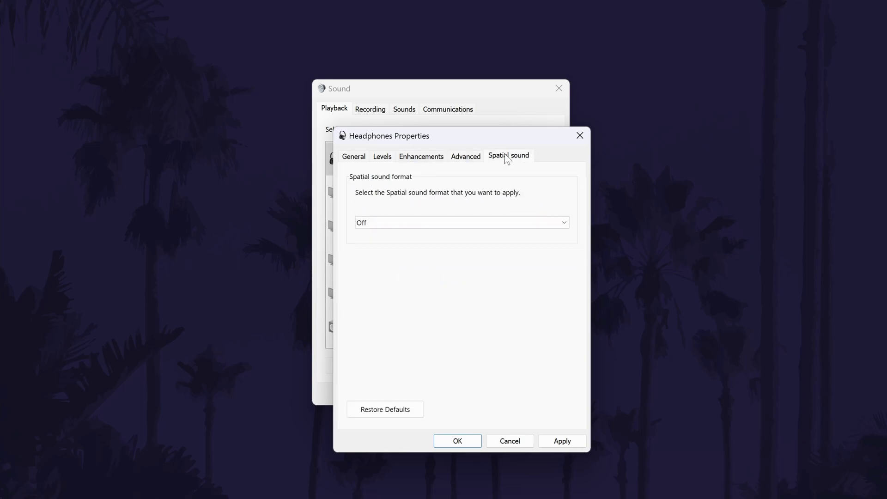
left_click(450, 225)
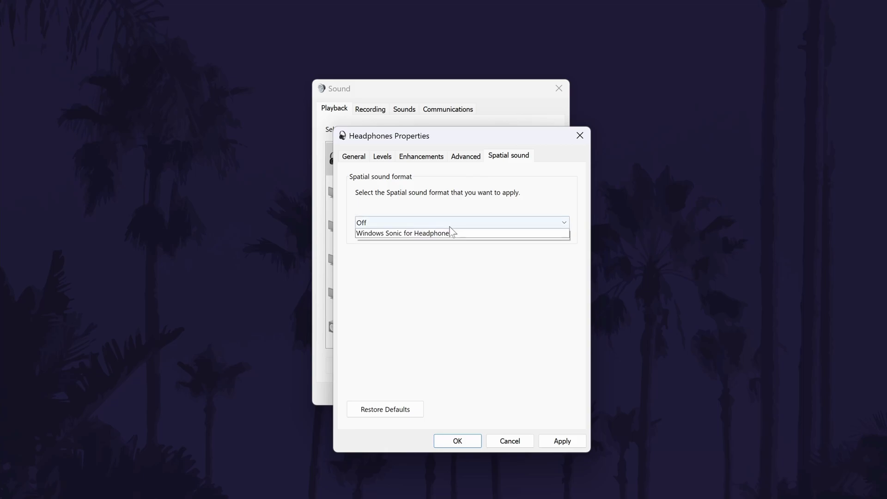
left_click(478, 283)
left_click(422, 157)
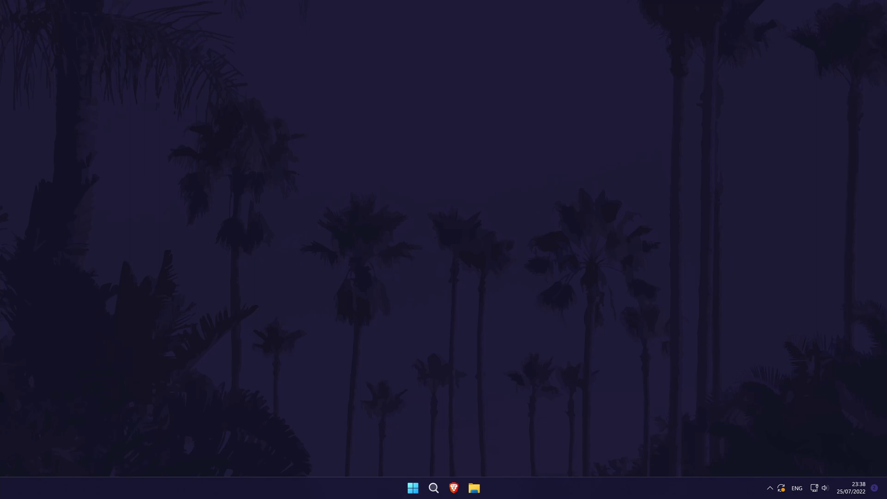
In Device Manager, have Windows automatically search for an updated Headphones (Mpow H17) driver
left_click(434, 487)
type("device")
left_click(351, 228)
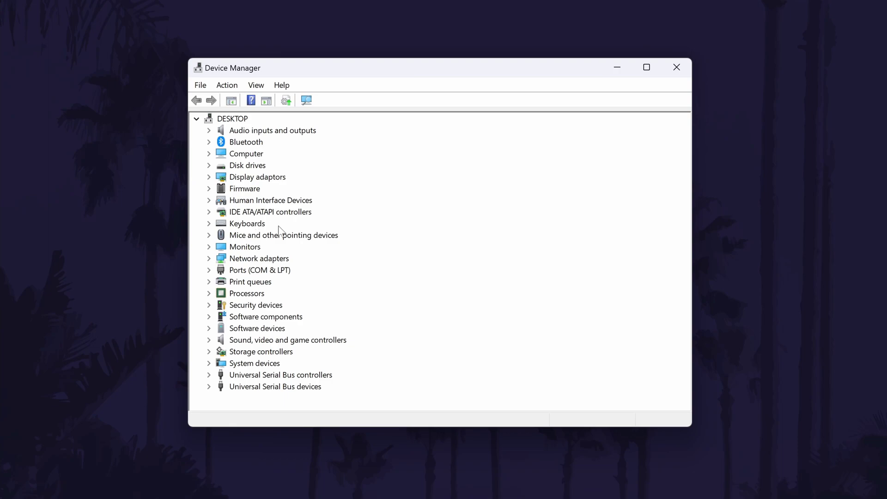
double_click(278, 134)
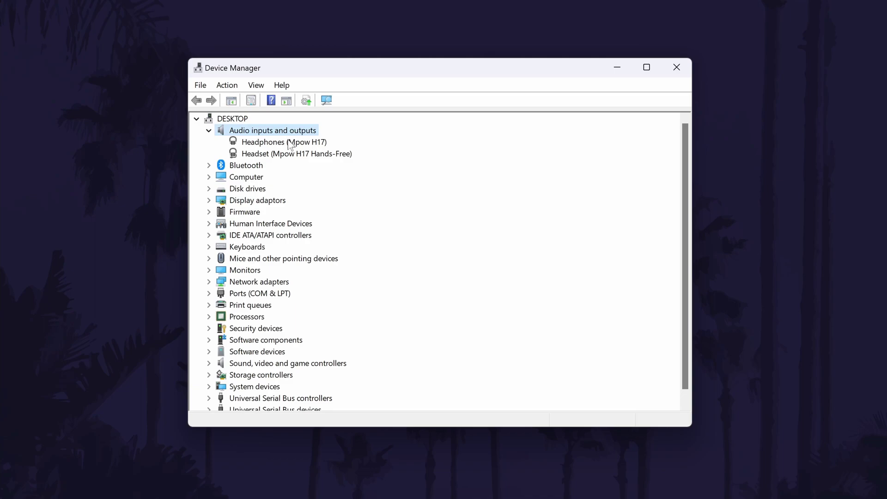
double_click(294, 143)
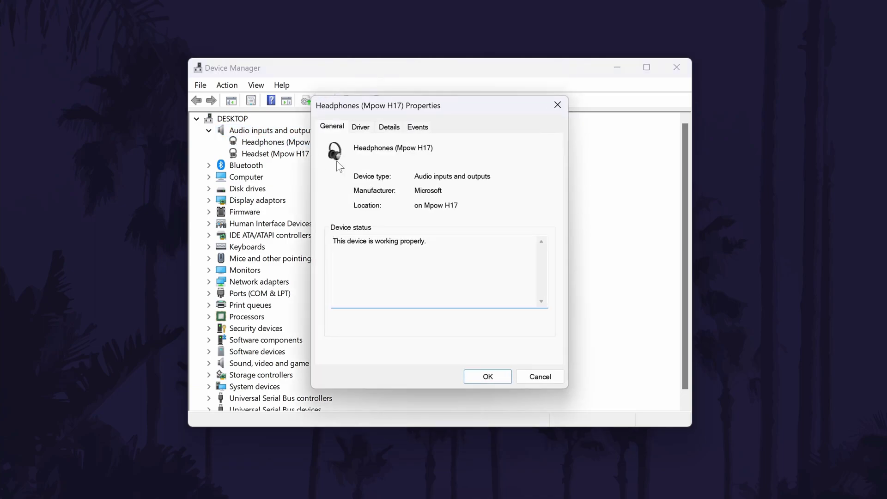
left_click(368, 130)
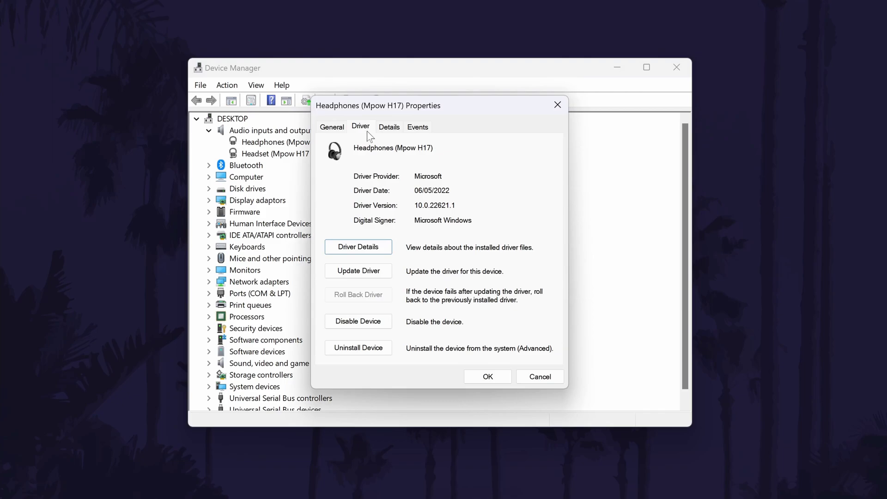
left_click(374, 276)
left_click(415, 210)
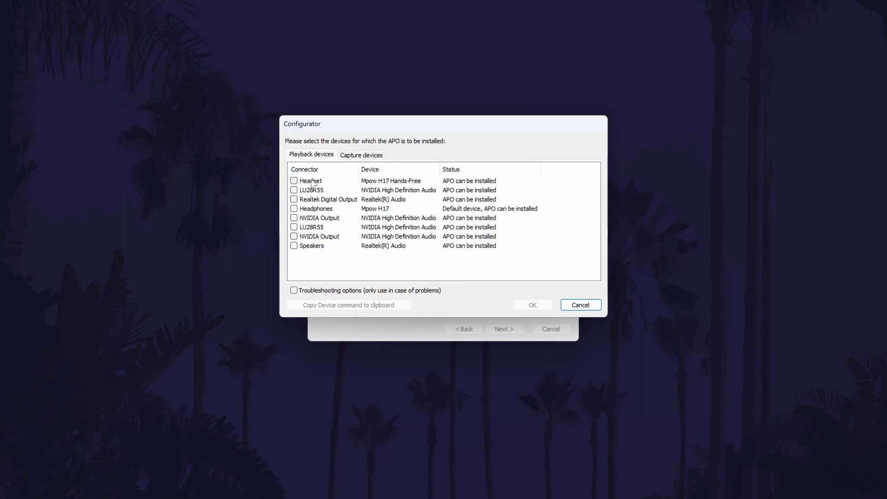
Tick the Mpow H17 headphones for APO, then boost EQ band 4 and cut band 5 (1000 Hz) to -12.5
left_click(306, 209)
left_click(295, 210)
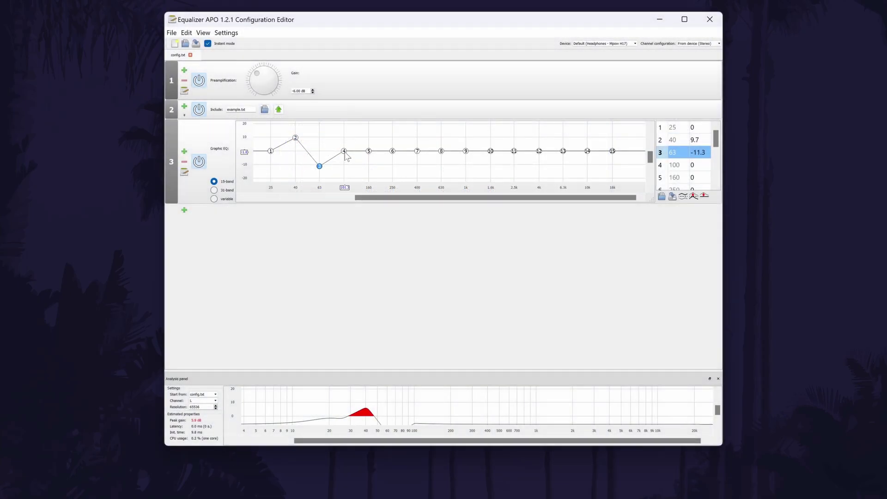
left_click_drag(346, 153, 466, 168)
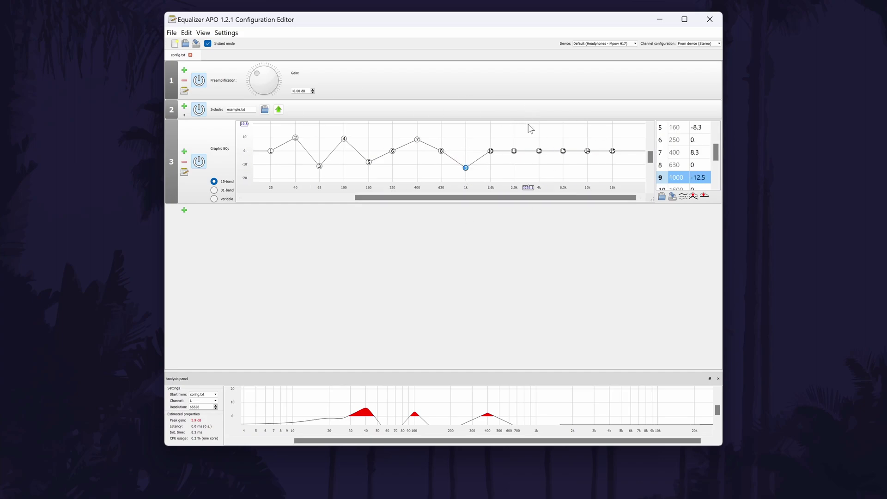
Open the Configuration Editor's File menu to save the configuration
left_click(171, 33)
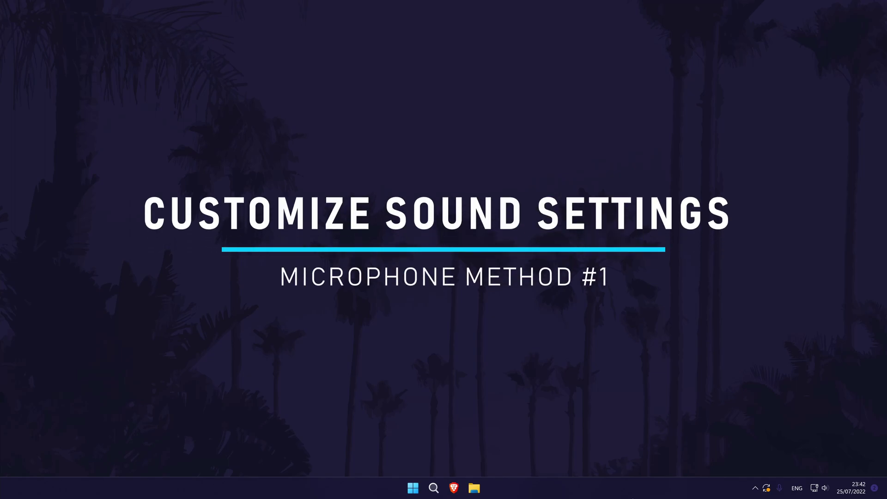
Relaunch the Settings app from a taskbar search for 'settings'
left_click(435, 488)
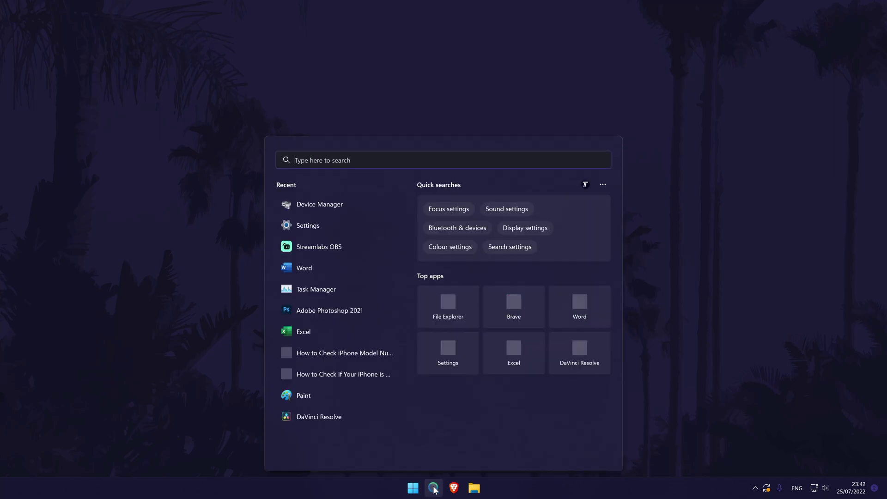
type("settings")
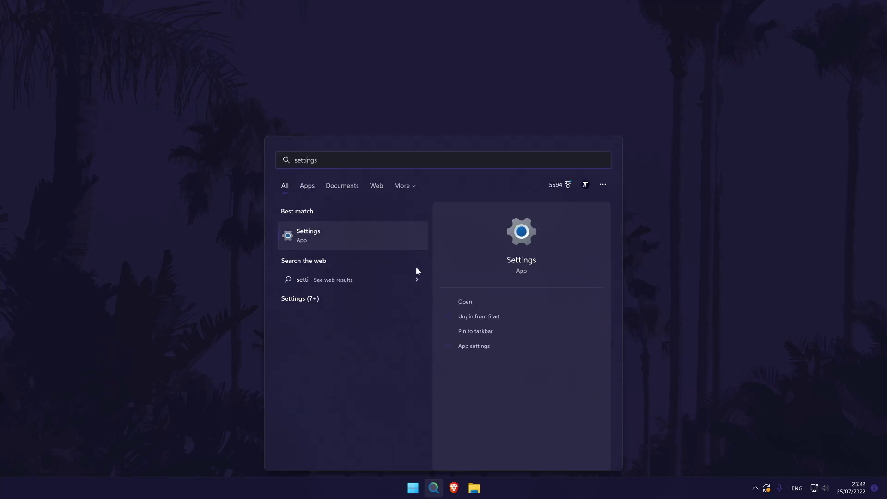
left_click(322, 235)
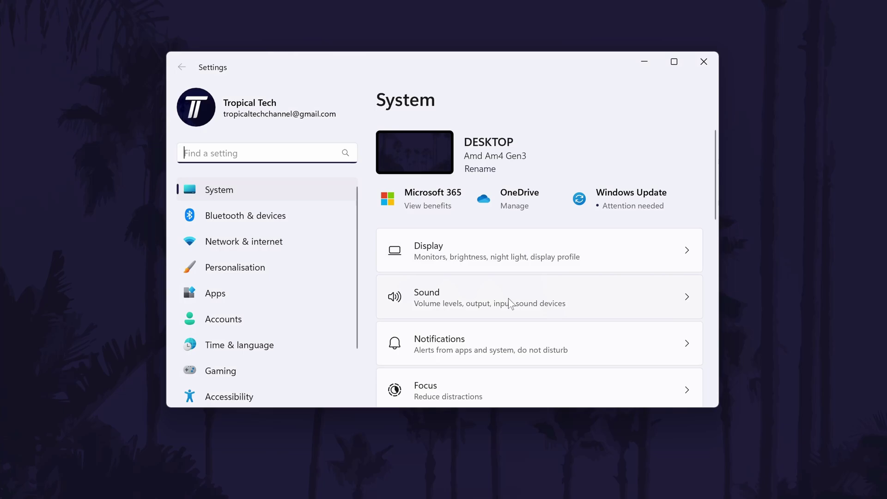
Open the Yeti Stereo Microphone properties and keep its format at 2 channels, 16 bit, 48000 Hz (DVD Quality)
left_click(557, 301)
scroll(473, 199, "down", 5)
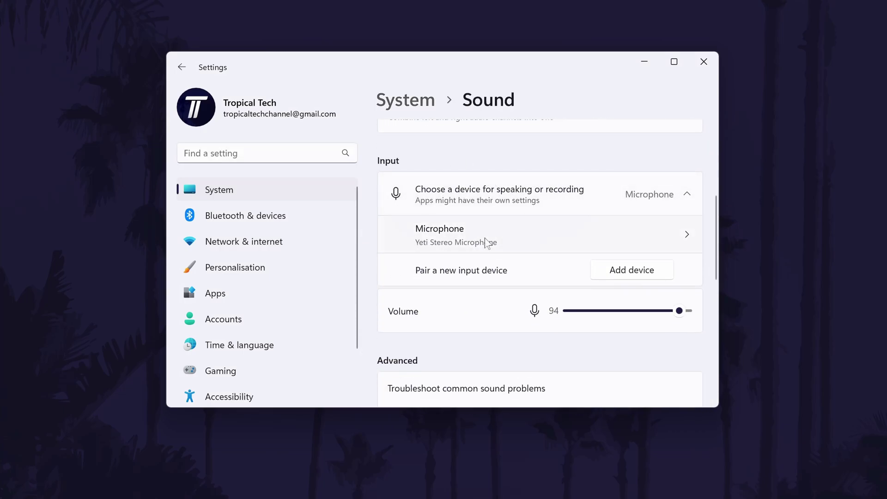
left_click(536, 240)
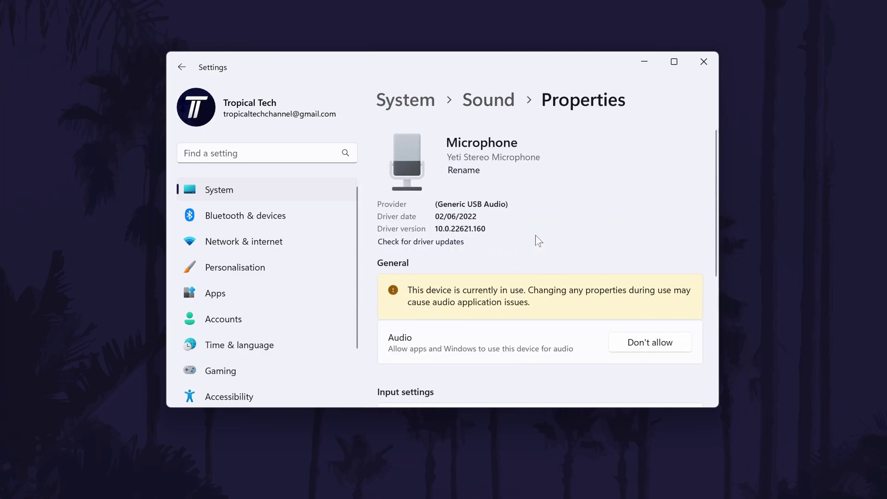
scroll(642, 264, "down", 5)
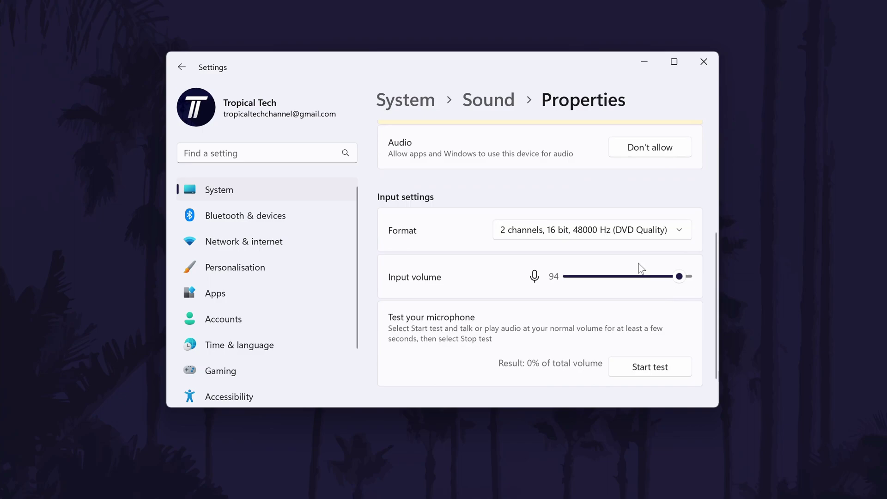
left_click(628, 208)
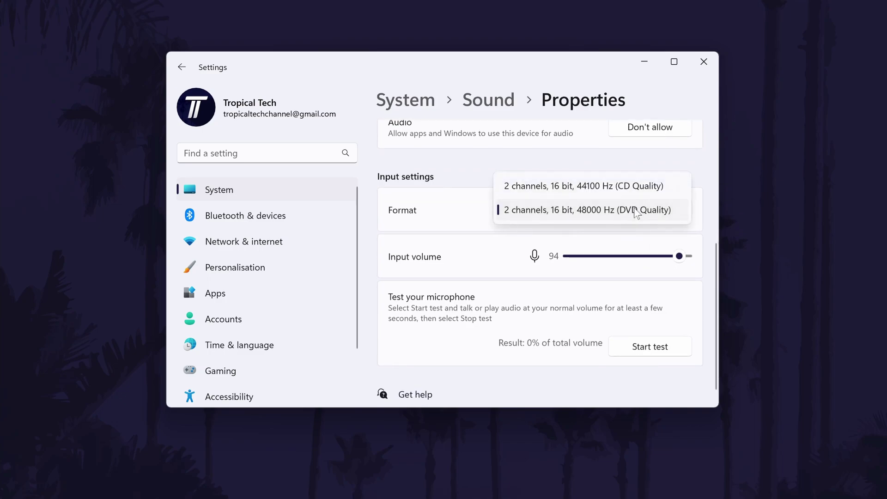
left_click(650, 217)
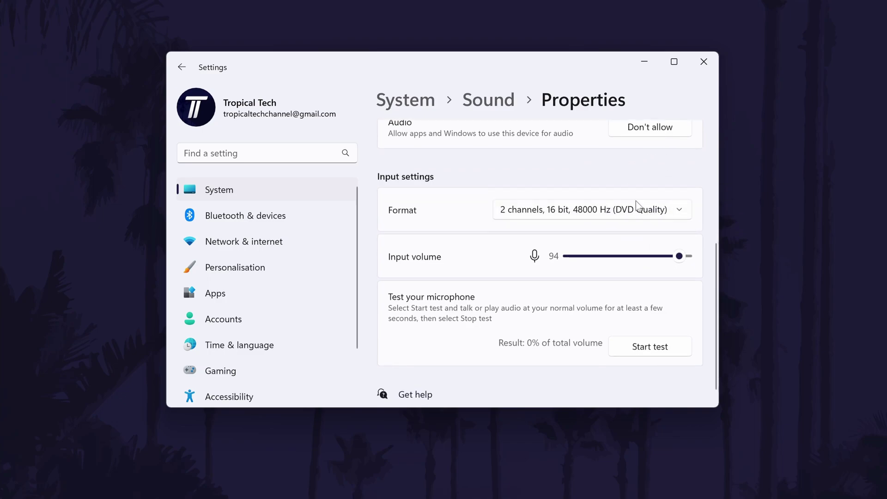
scroll(597, 208, "down", 1)
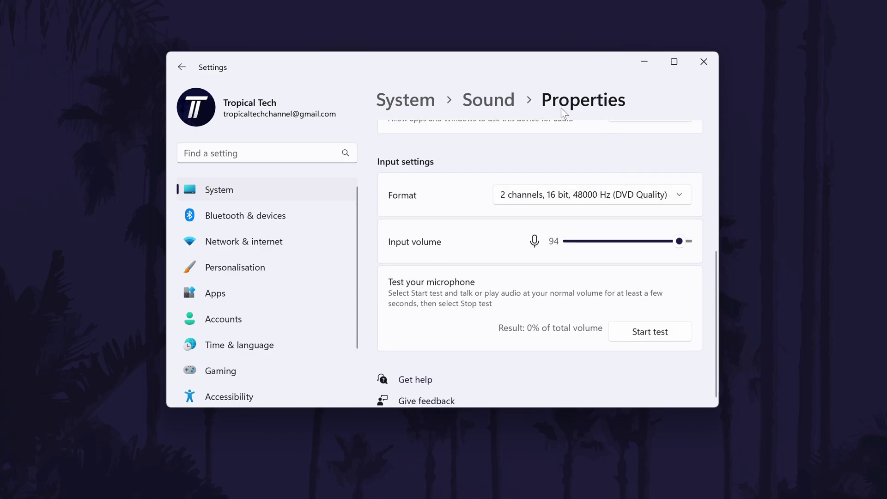
scroll(594, 212, "up", 3)
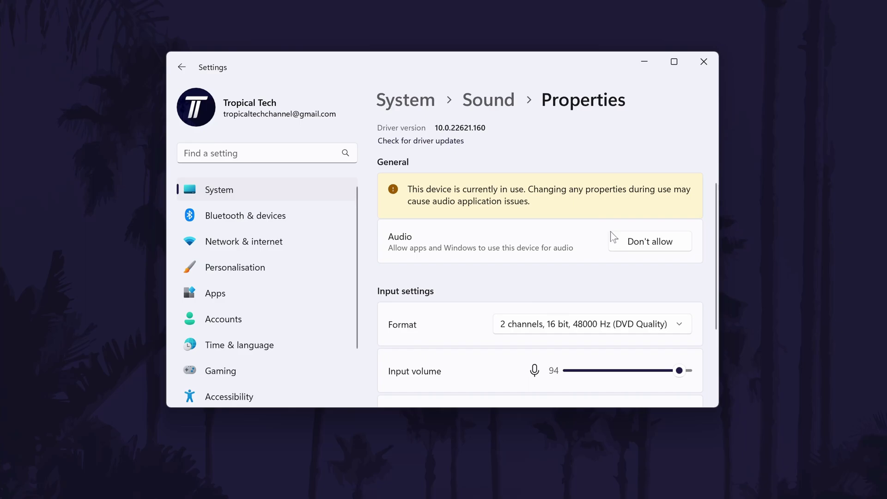
Go back to the Sound page and open More sound settings to show the playback devices
left_click(504, 104)
scroll(520, 160, "down", 6)
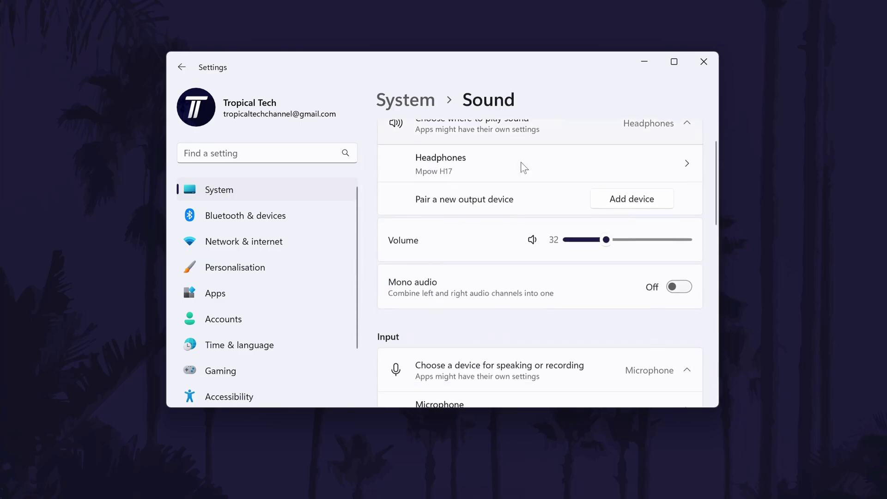
scroll(524, 174, "down", 5)
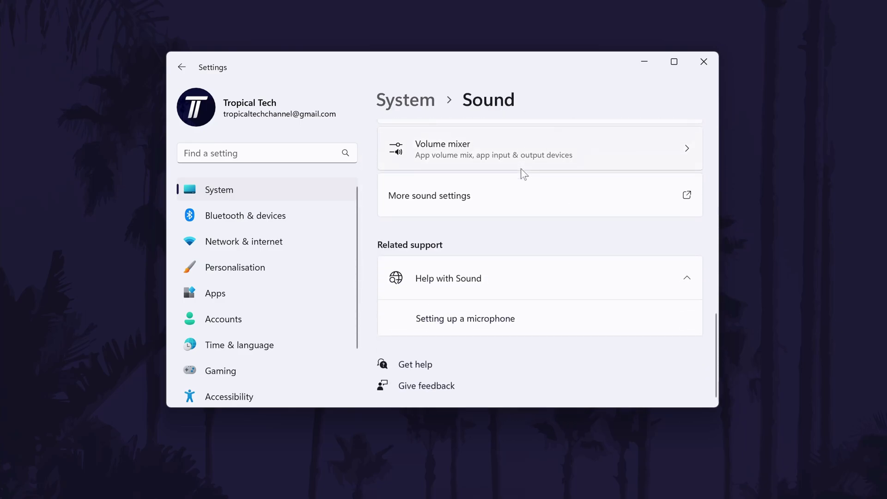
left_click(470, 197)
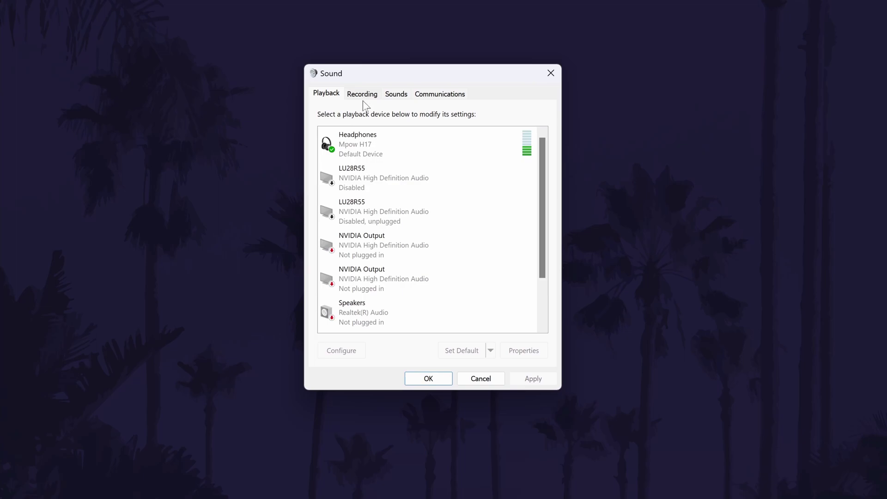
Open the Yeti Stereo Microphone's recording properties and review its Listen and Levels settings
left_click(368, 97)
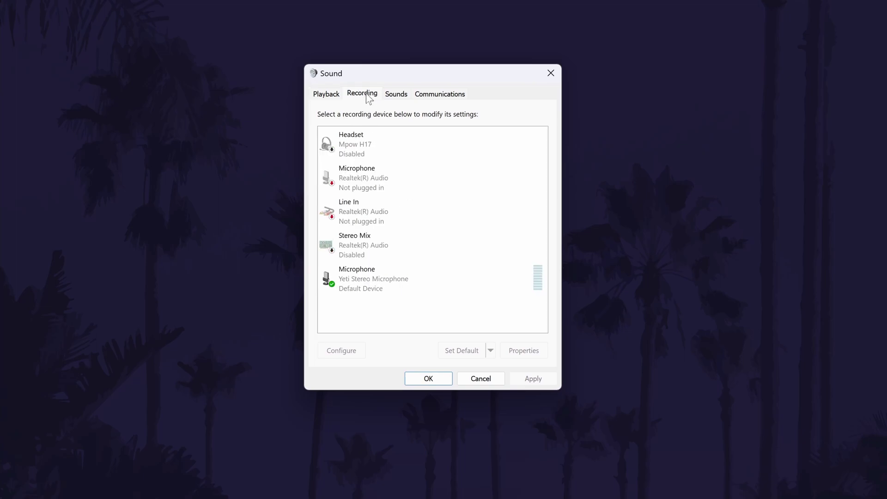
double_click(384, 275)
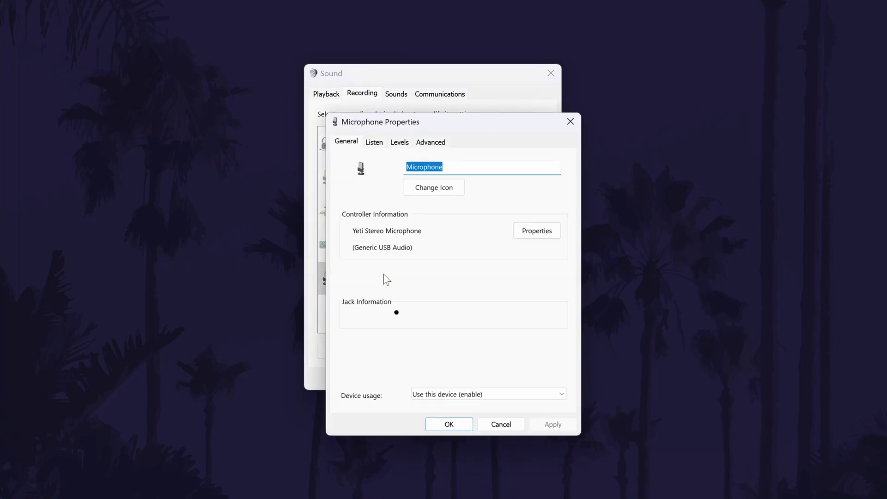
left_click(382, 141)
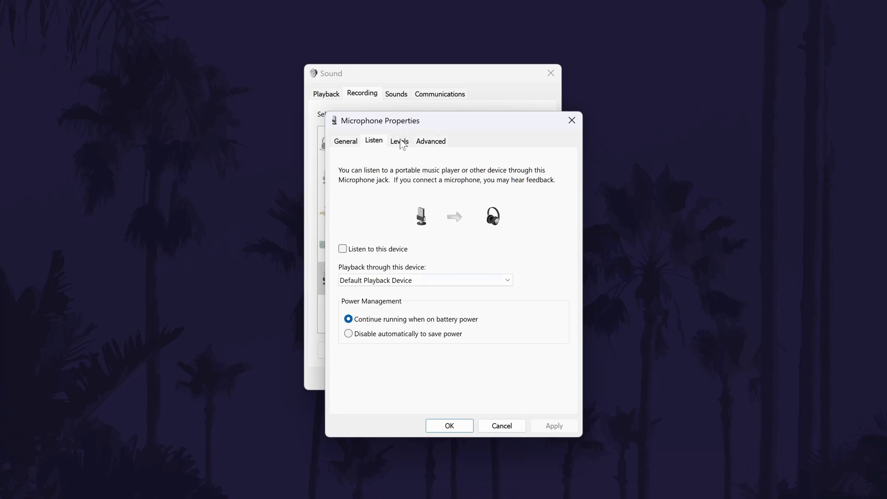
left_click(401, 138)
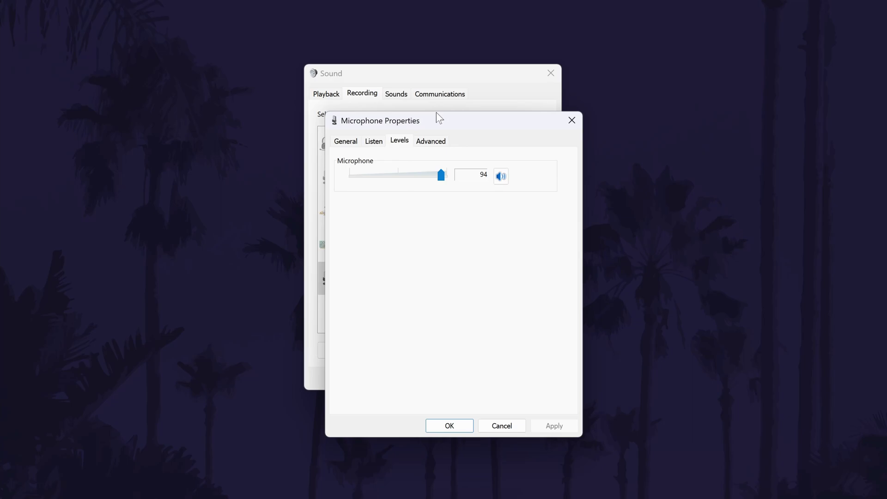
Keep the microphone's default format at 2 channel, 16 bit, 48000 Hz and confirm
left_click(430, 137)
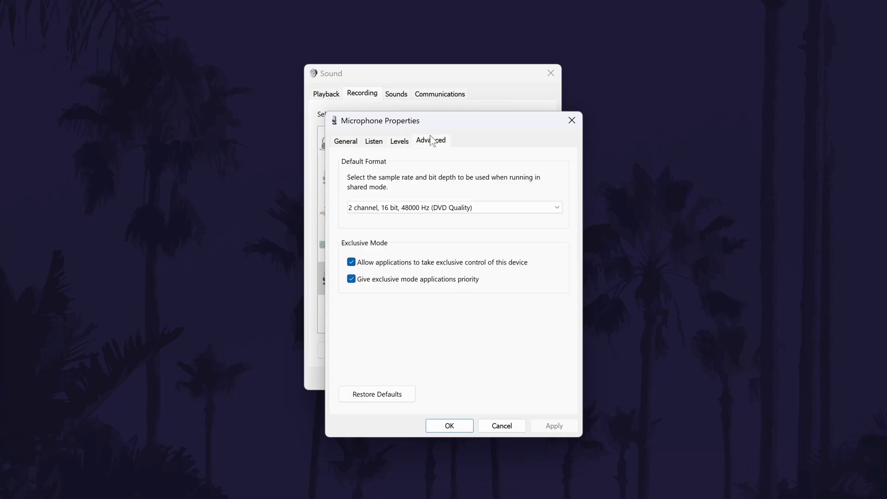
left_click(471, 208)
left_click(475, 210)
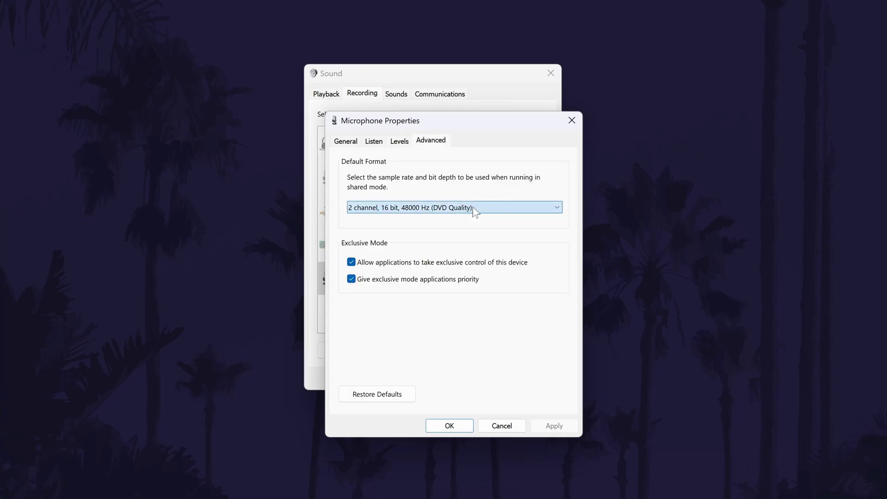
left_click(449, 427)
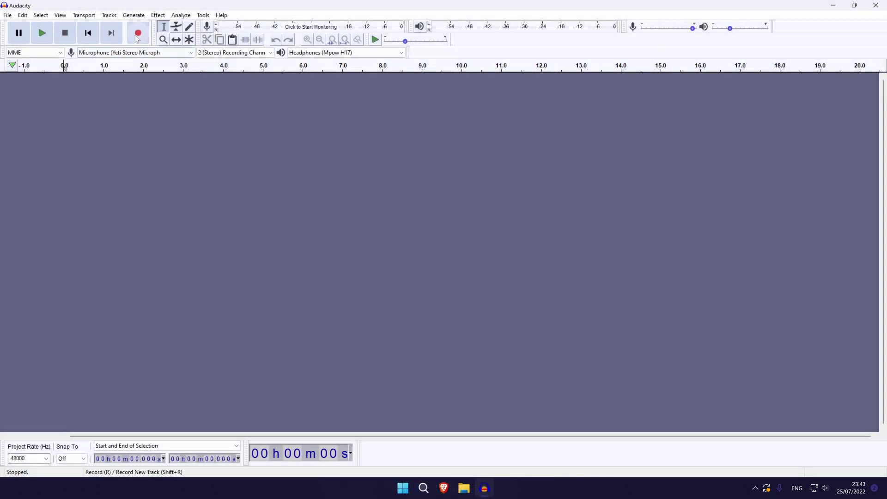
Record a short test clip and select its first part
left_click(138, 33)
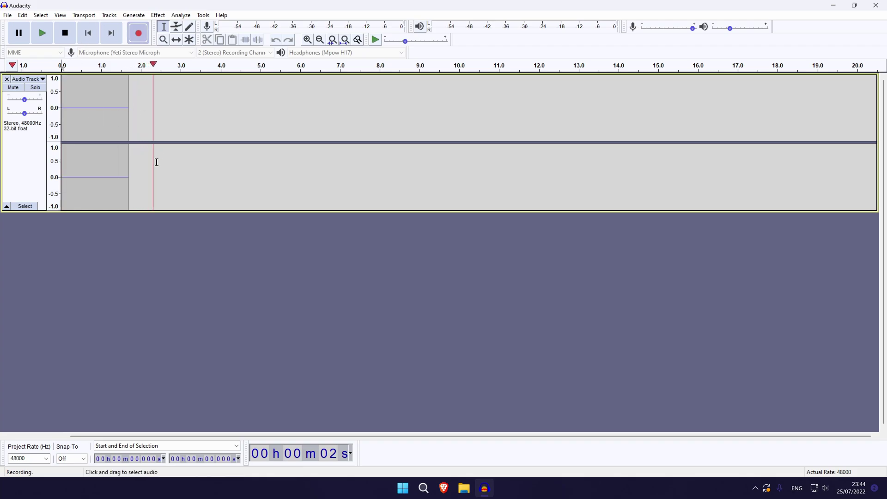
left_click(65, 33)
left_click_drag(195, 93, 3, 98)
Apply the Filter Curve EQ with the Bass Boost user preset to the selection
left_click(153, 14)
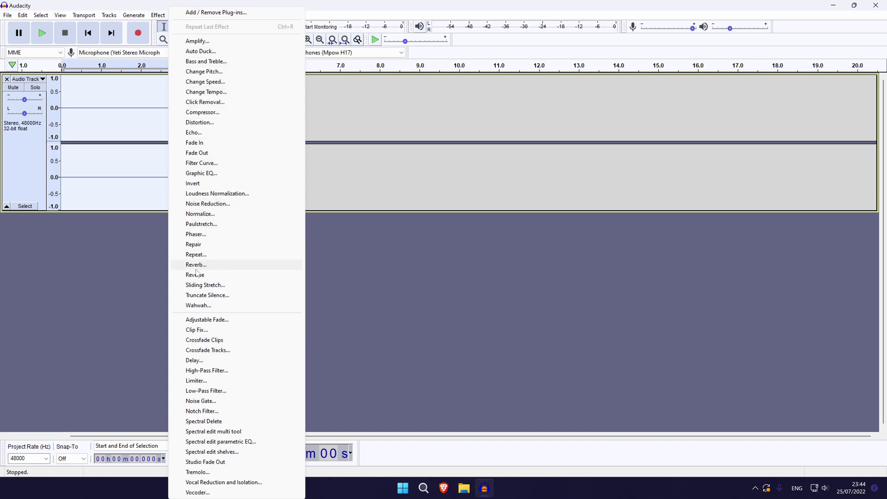
left_click(218, 164)
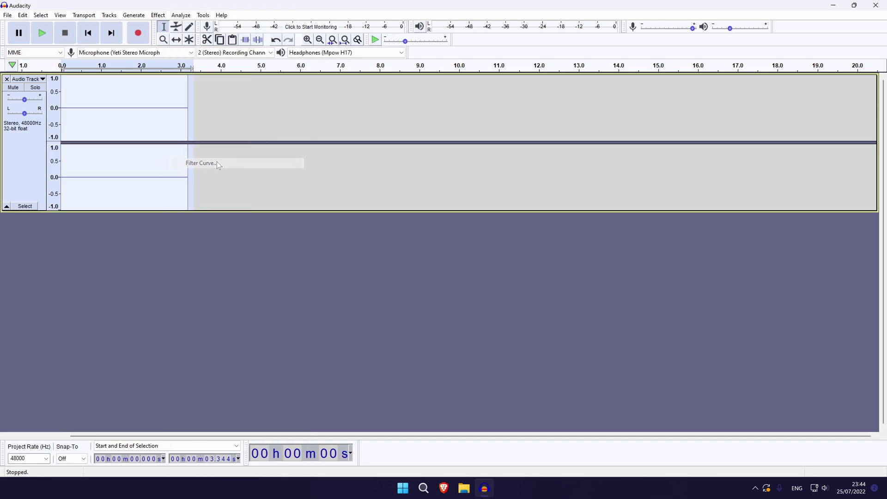
left_click(268, 331)
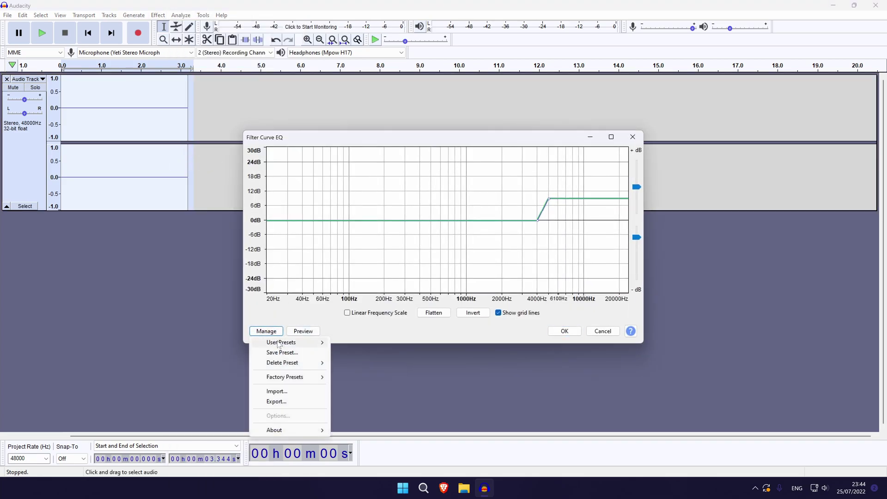
mouse_move(278, 342)
left_click(356, 343)
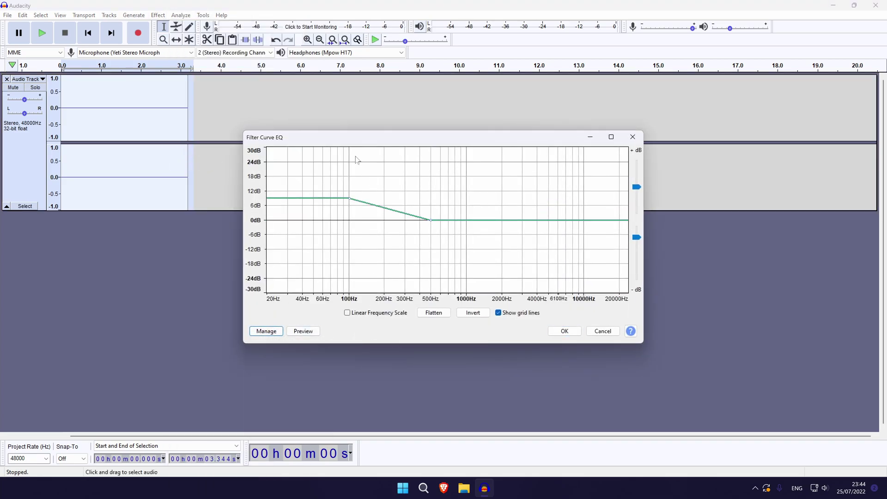
left_click(572, 332)
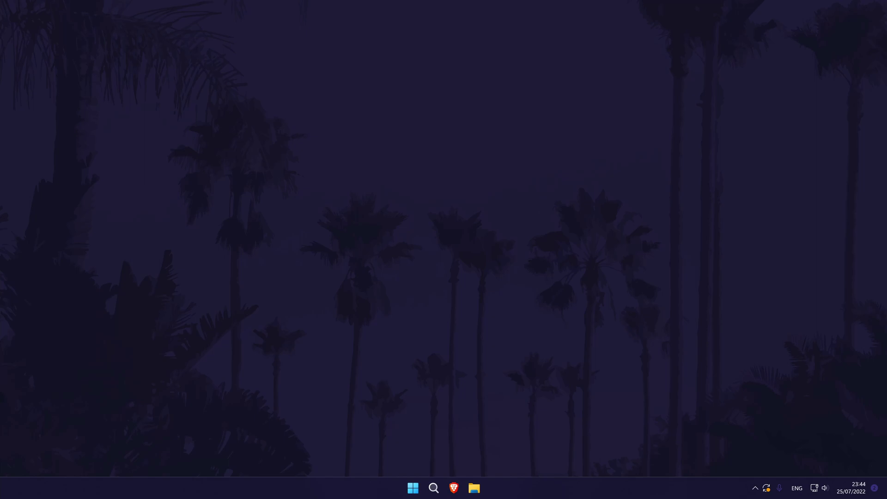
Search Windows for 'device' and open Device Manager from the results
left_click(433, 488)
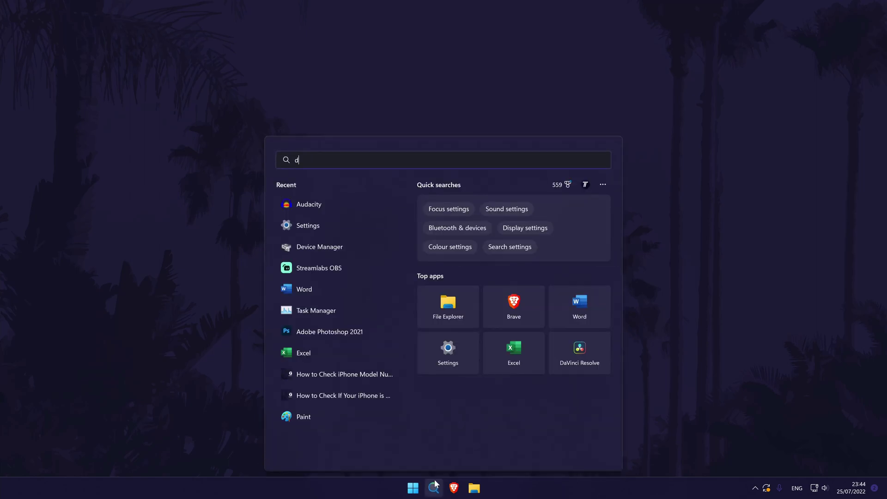
type("device")
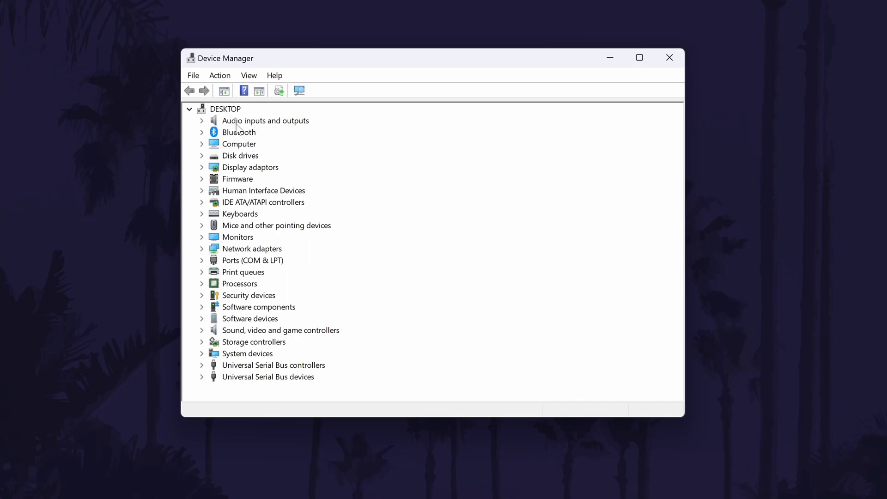
left_click(209, 120)
Run an automatic driver update search for the Yeti Stereo Microphone under Audio inputs and outputs
left_click(202, 121)
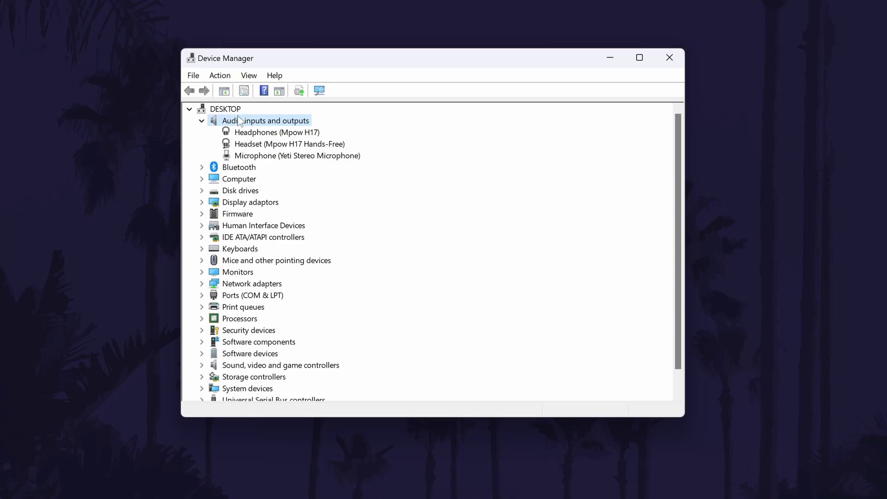
left_click(301, 159)
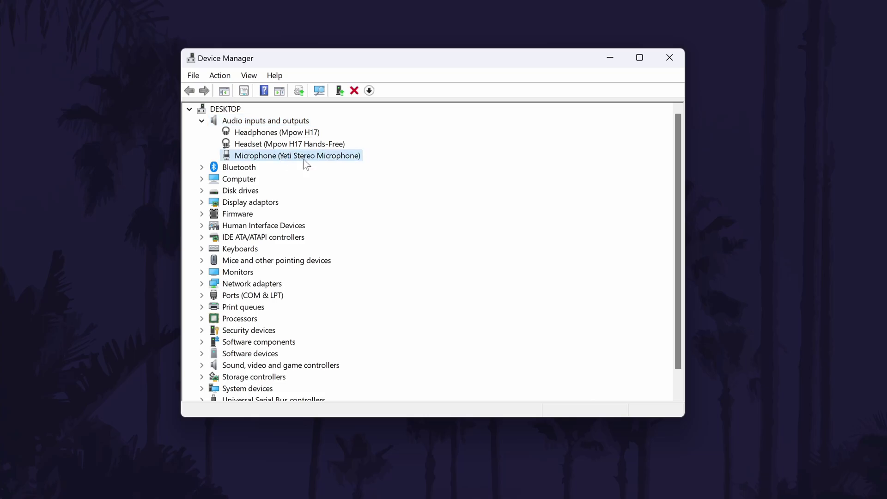
double_click(313, 158)
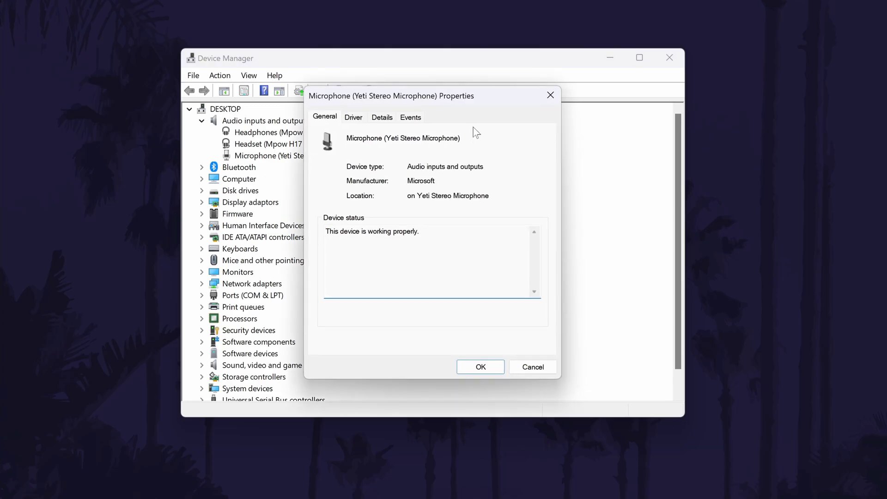
left_click(355, 118)
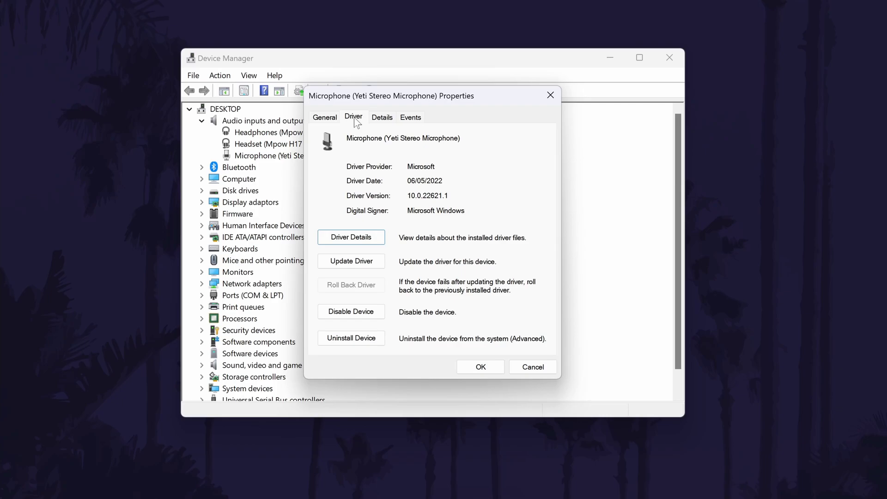
left_click(380, 261)
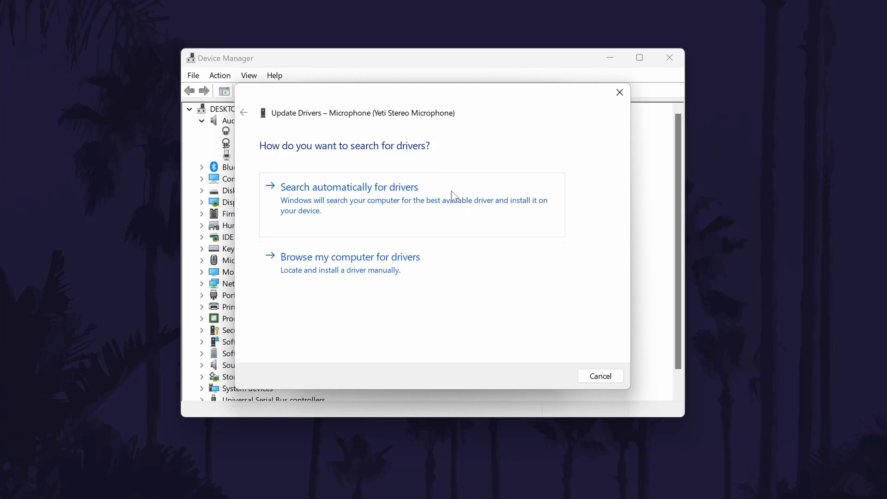
left_click(481, 214)
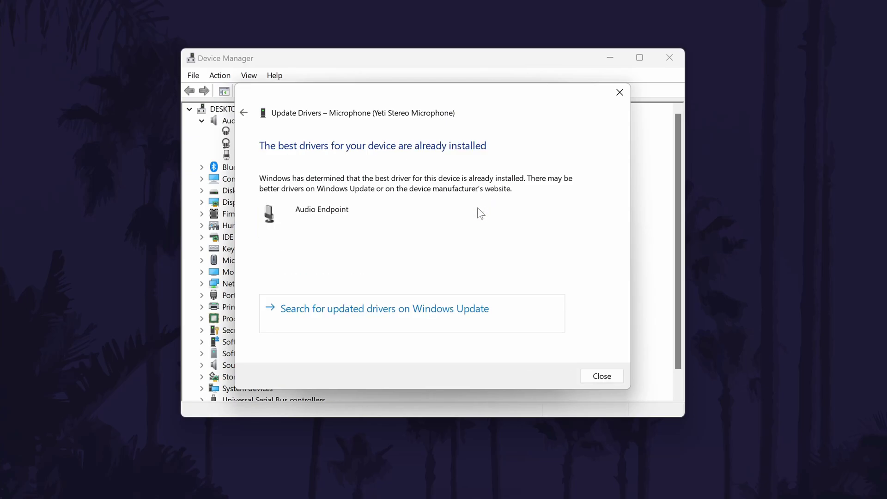